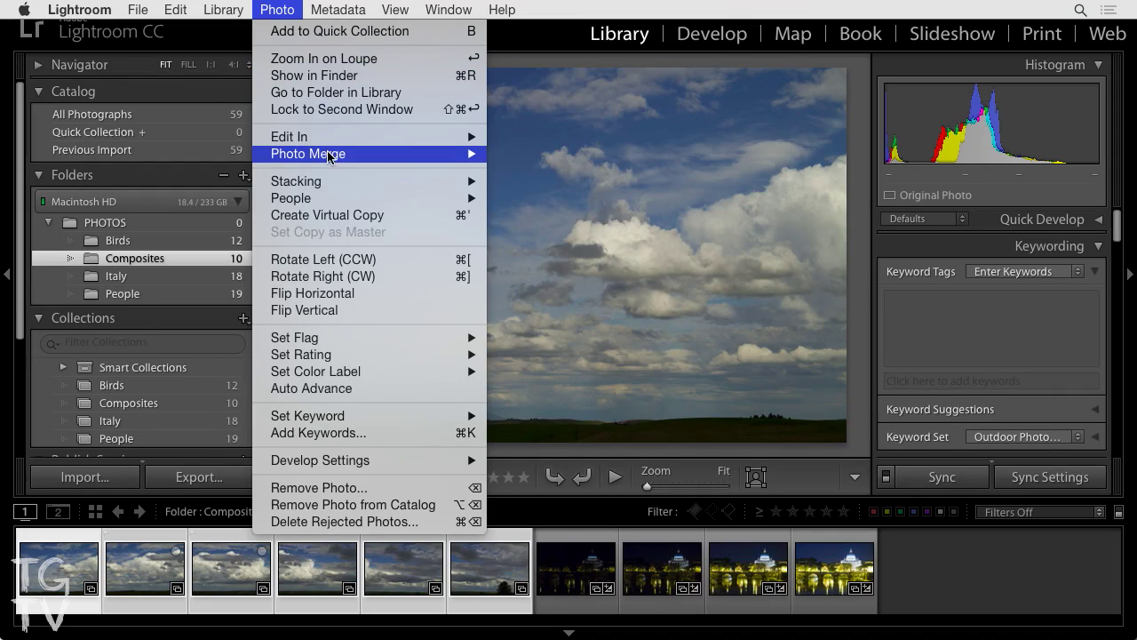
Merge the six selected sky photos into a panorama and select the new pano thumbnail
mouse_move(328, 157)
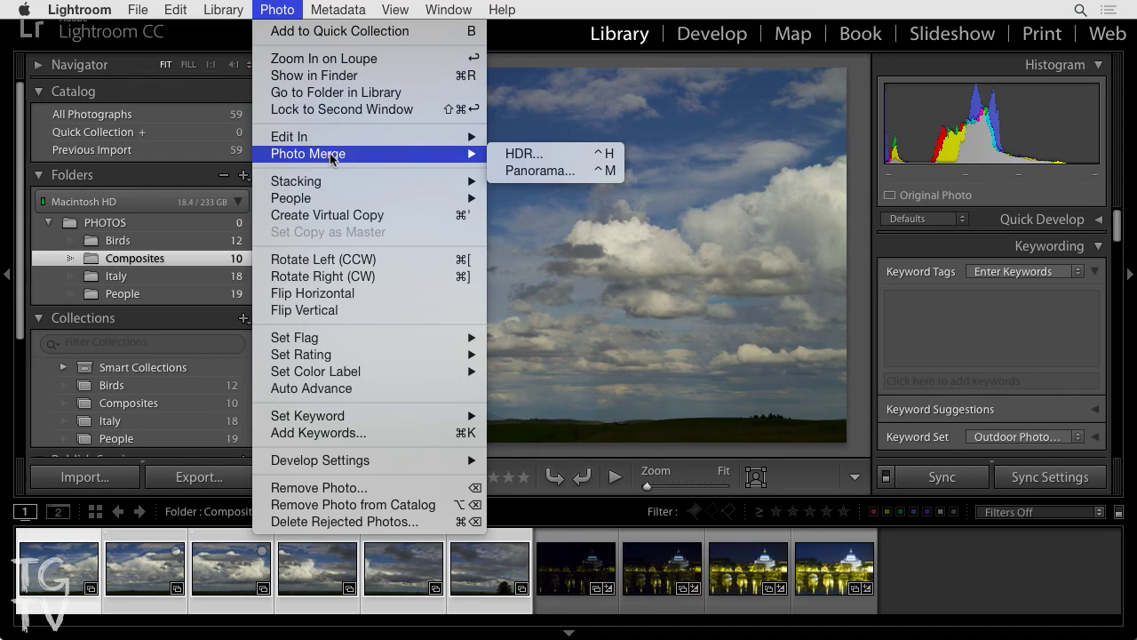
click(583, 175)
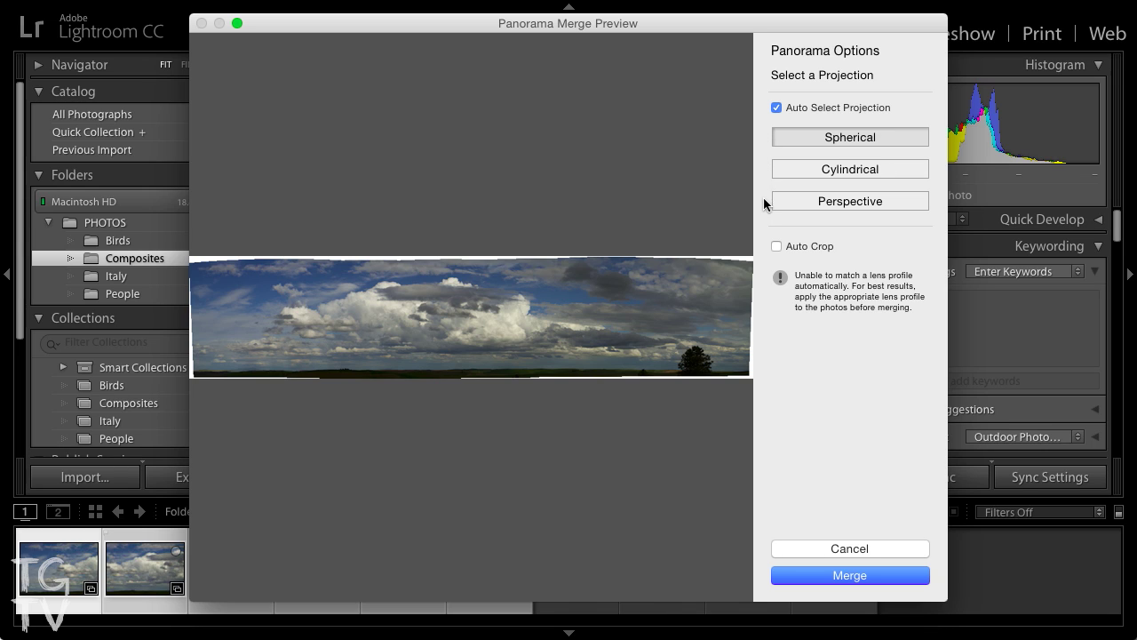
click(854, 568)
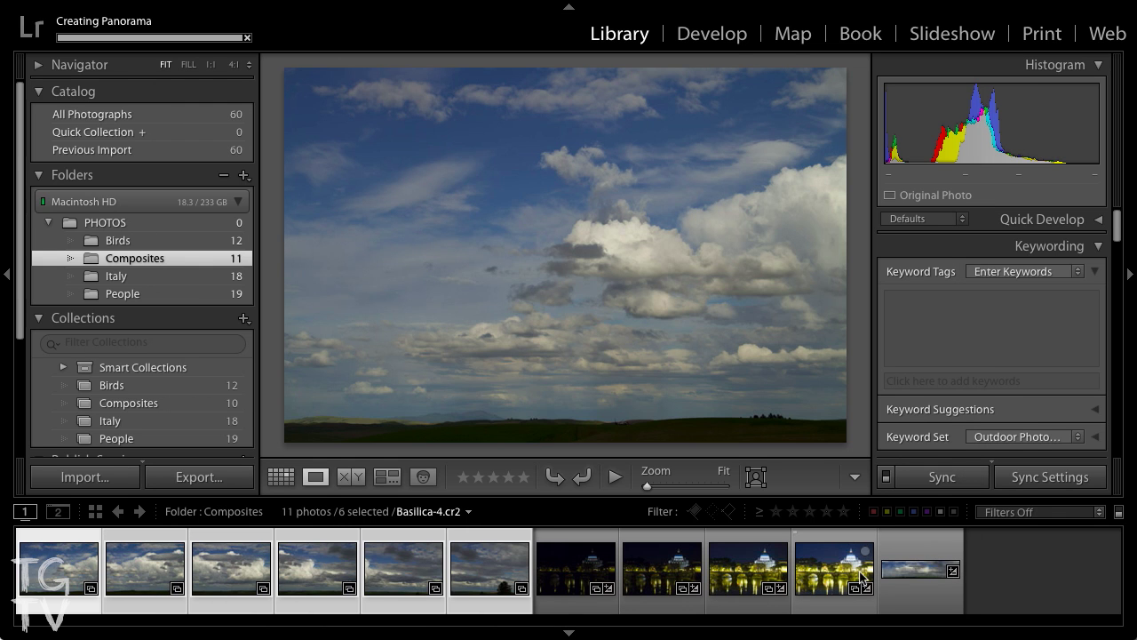
click(903, 572)
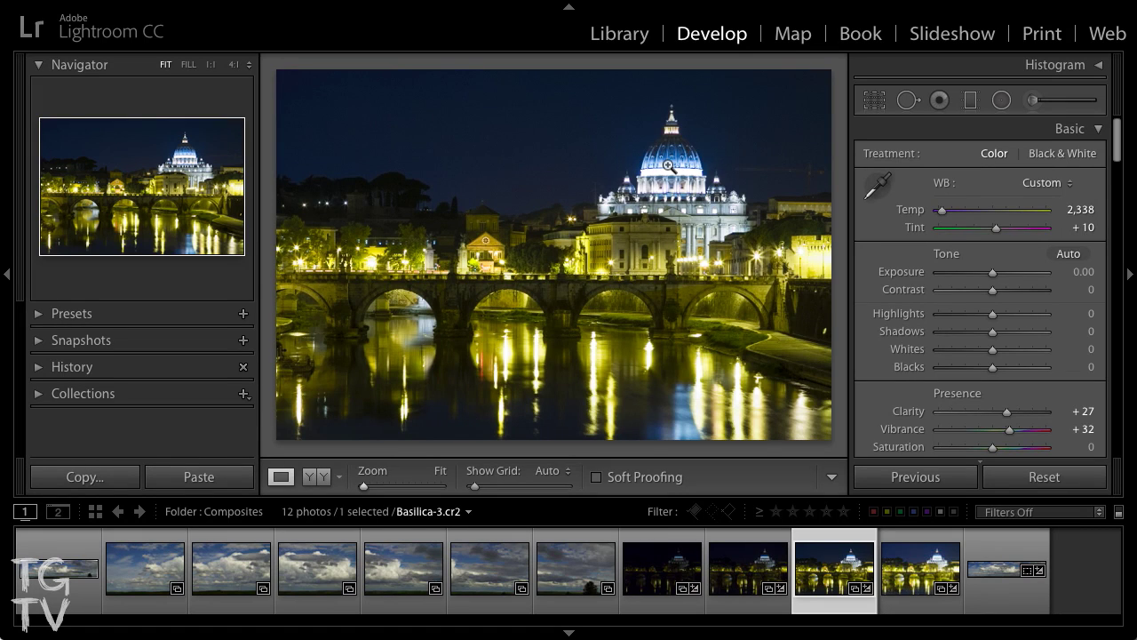
Step through the Basilica exposures, then select Basilica-1 through Basilica-4 in the filmstrip
click(656, 562)
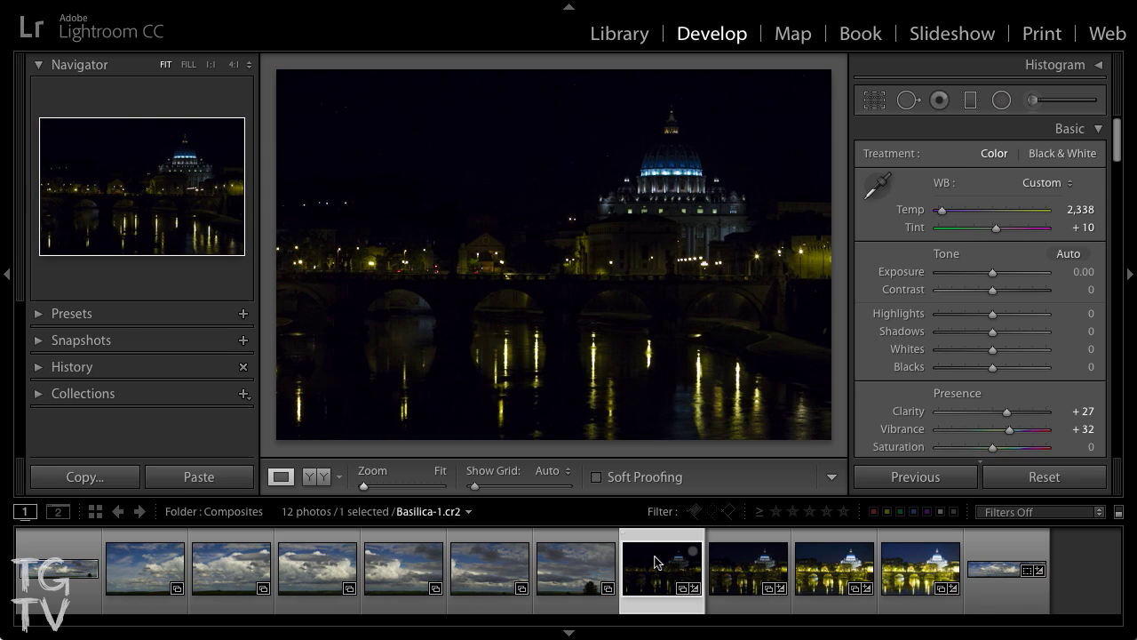
key(Right)
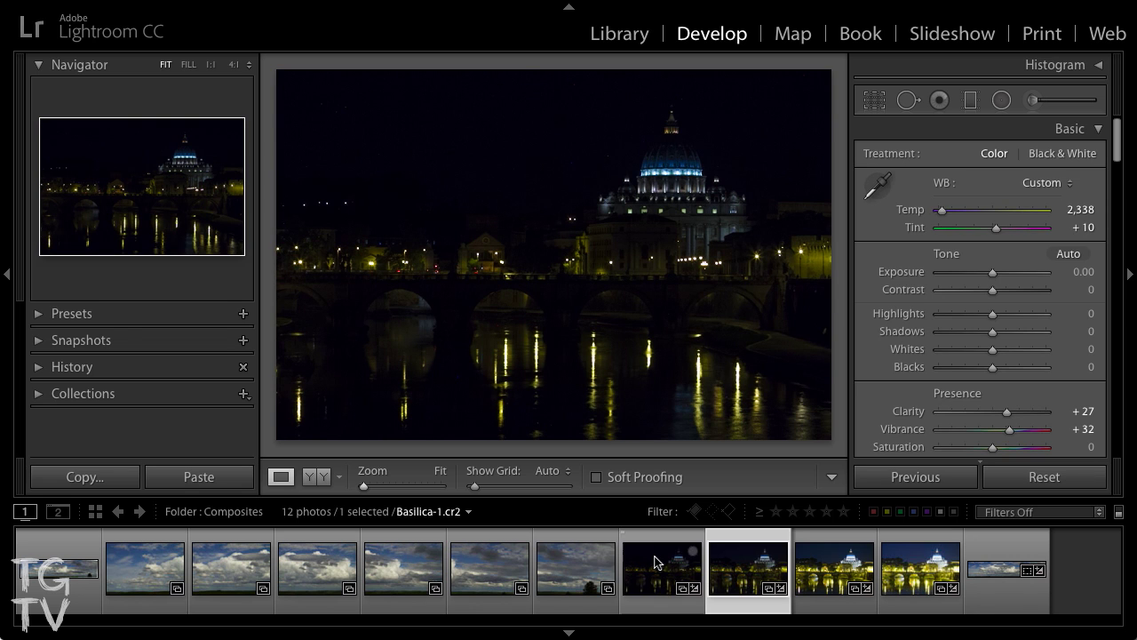
key(Right)
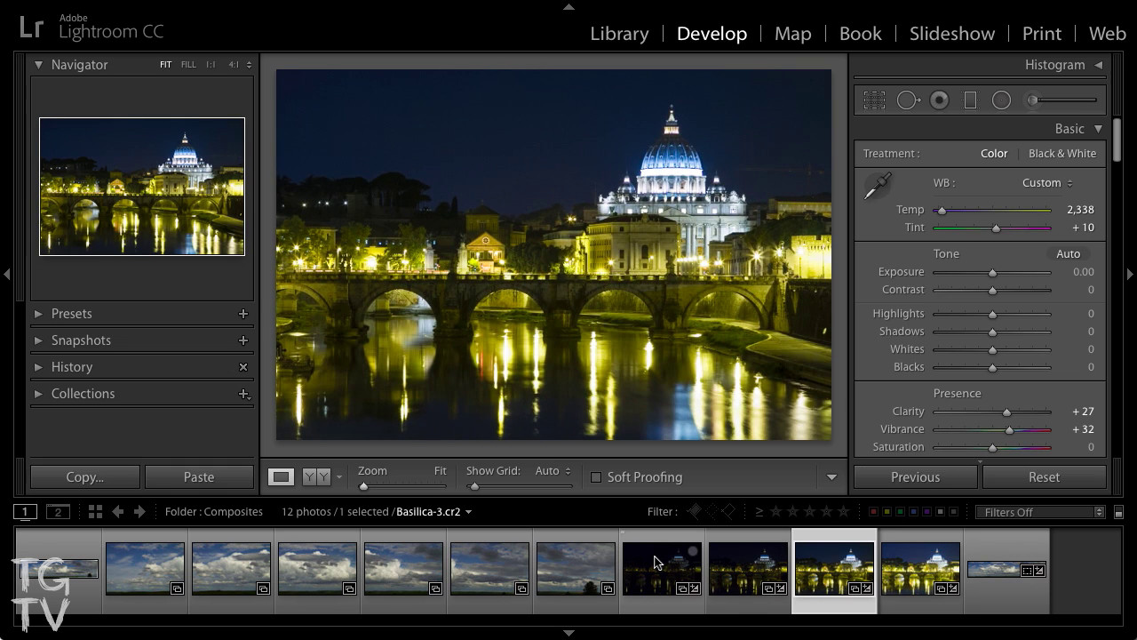
key(Right)
click(656, 561)
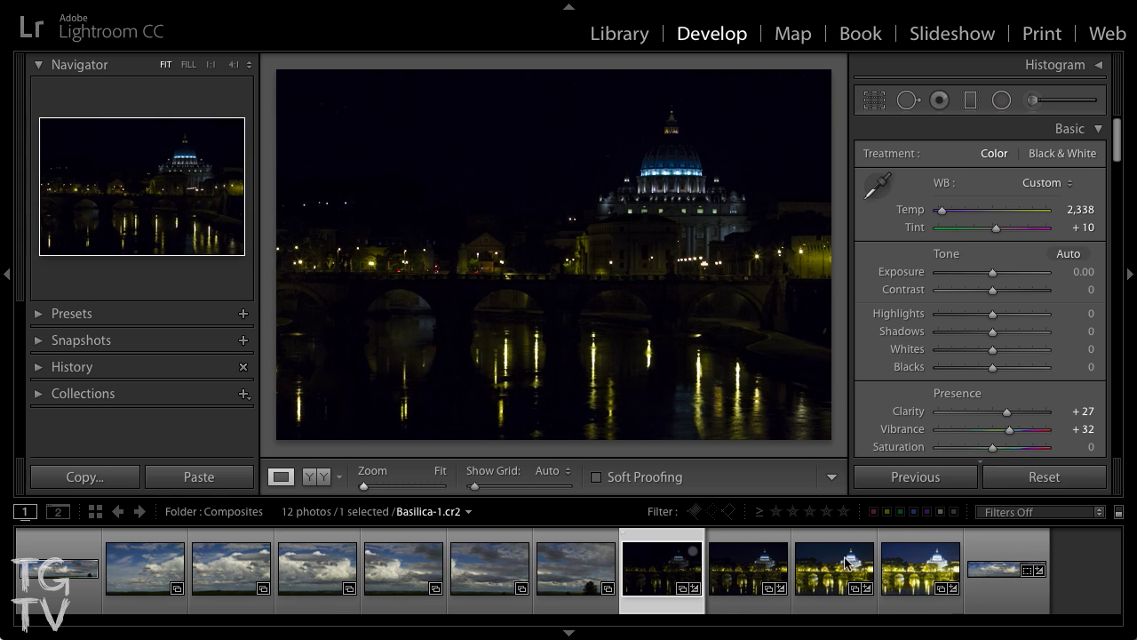
shift+click(928, 564)
Merge the four selected exposures into an HDR image via Photo Merge > HDR
mouse_move(329, 6)
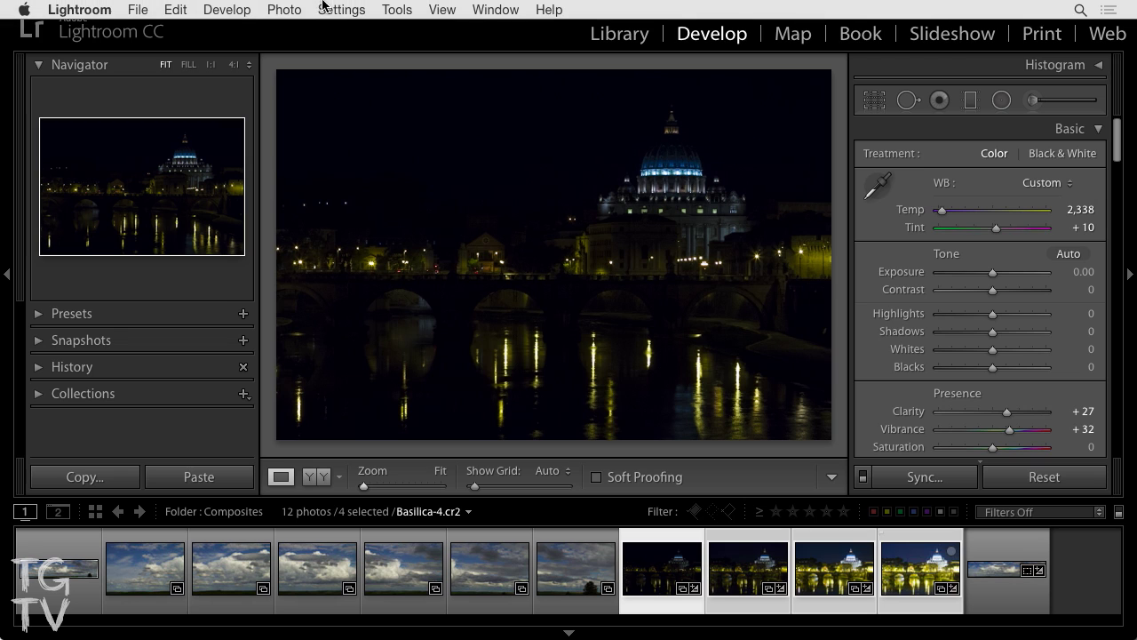
click(285, 11)
mouse_move(316, 120)
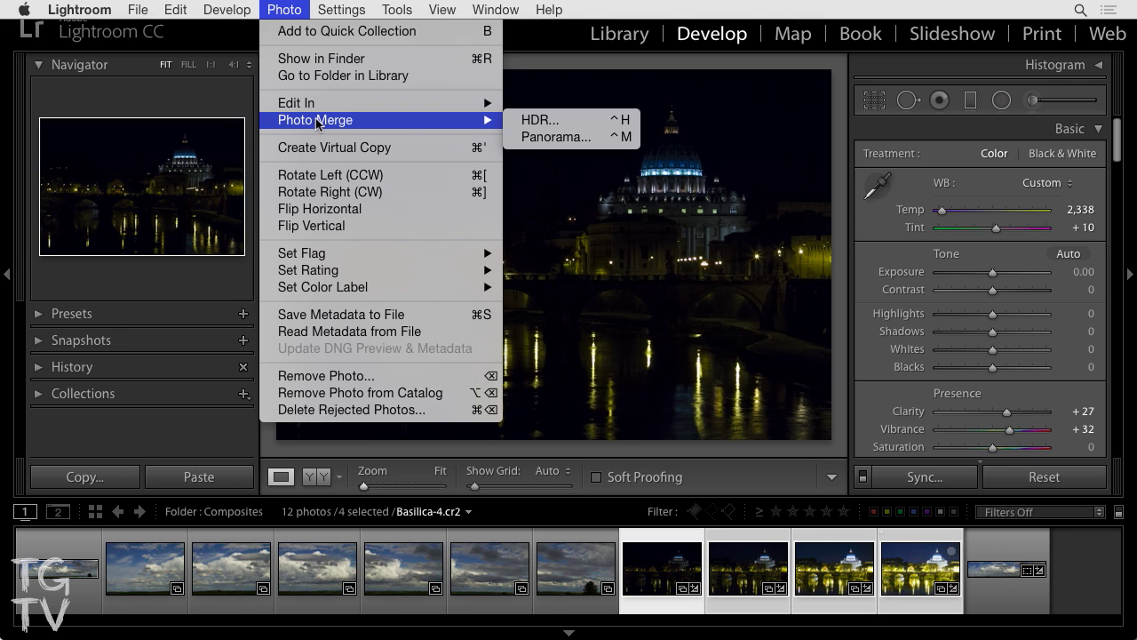
click(581, 127)
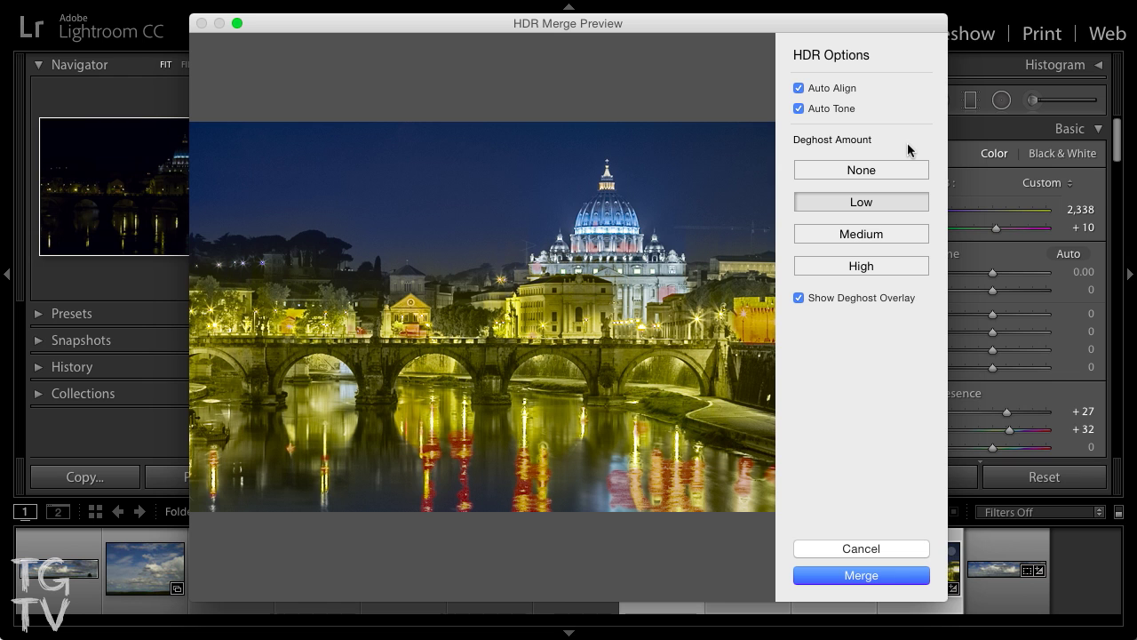
click(895, 578)
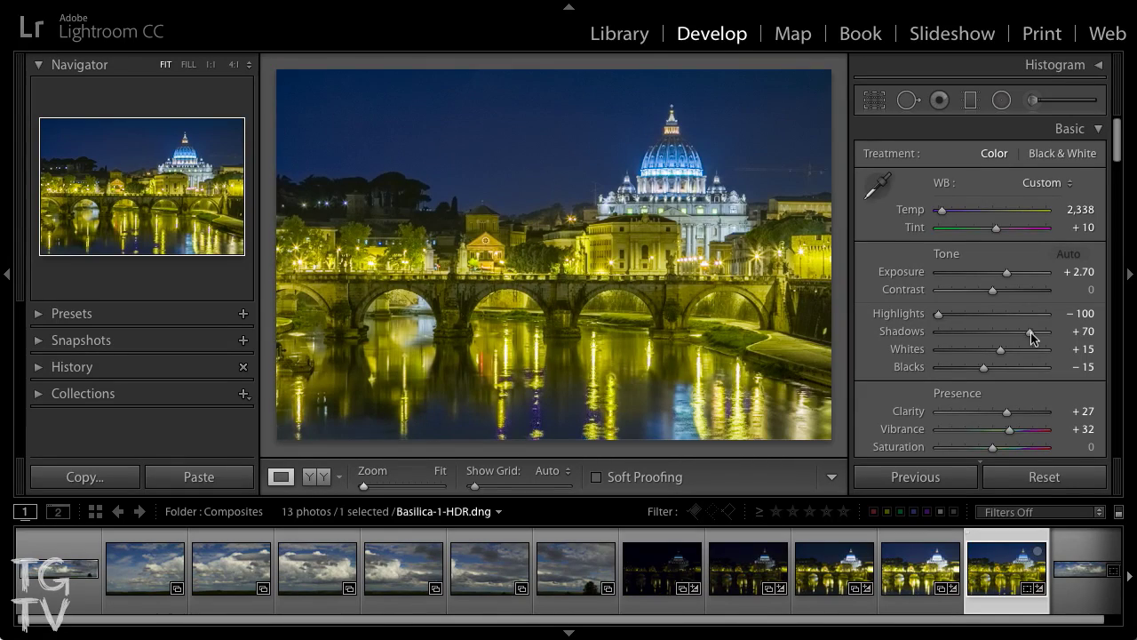
drag(1028, 329, 1017, 333)
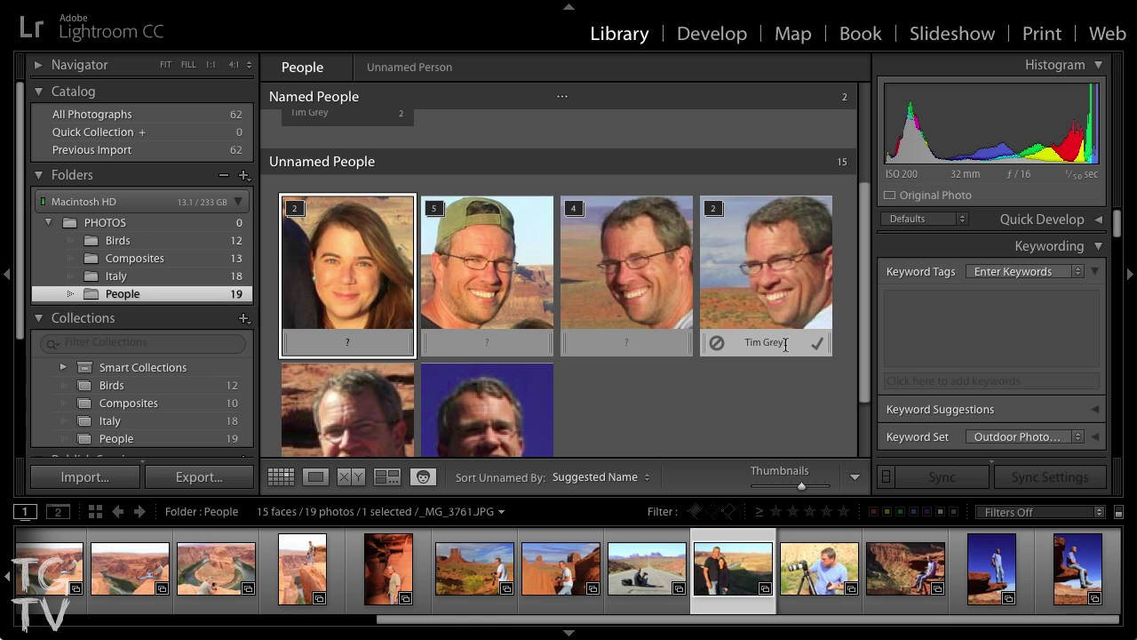
Confirm the suggested name for a face, then return to the faces overview
scroll(785, 344, up, 3)
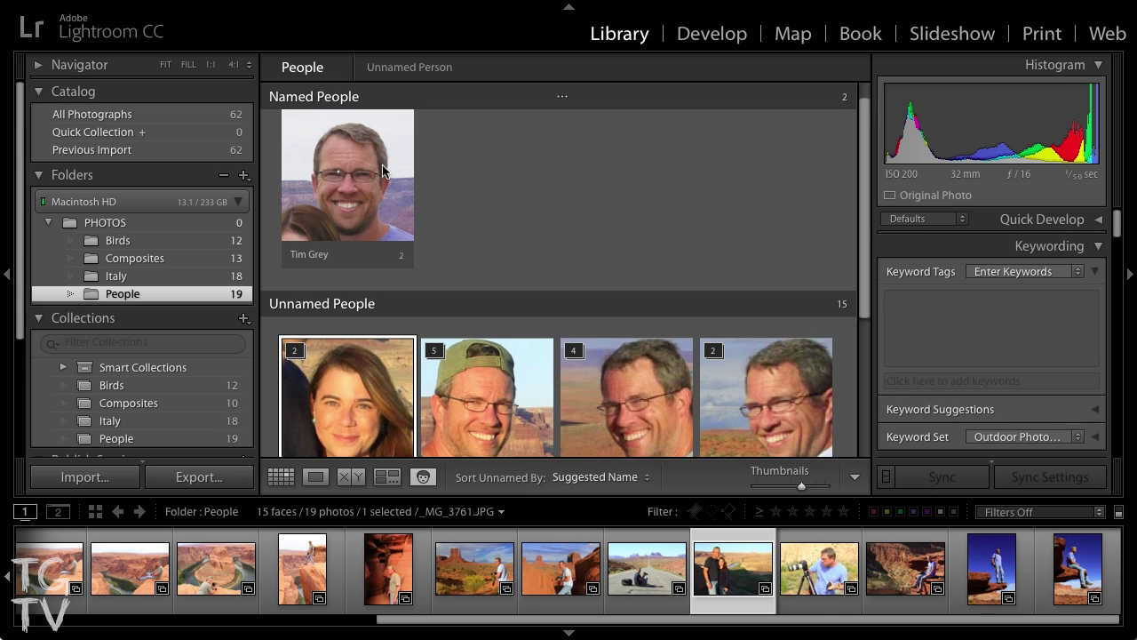
scroll(613, 258, down, 3)
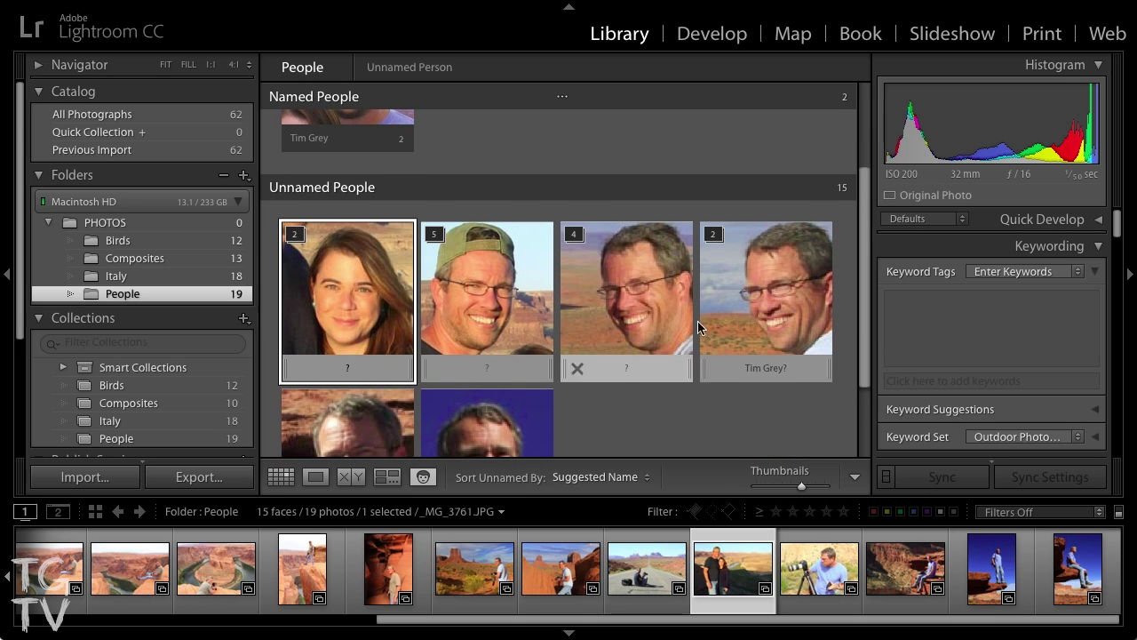
double_click(814, 376)
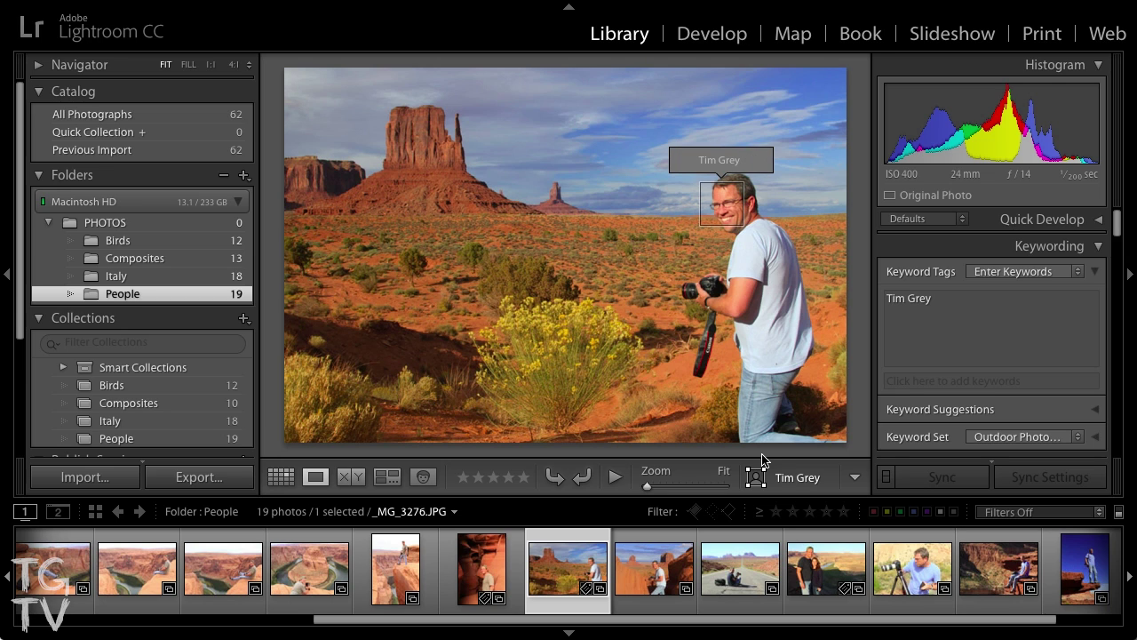
key(o)
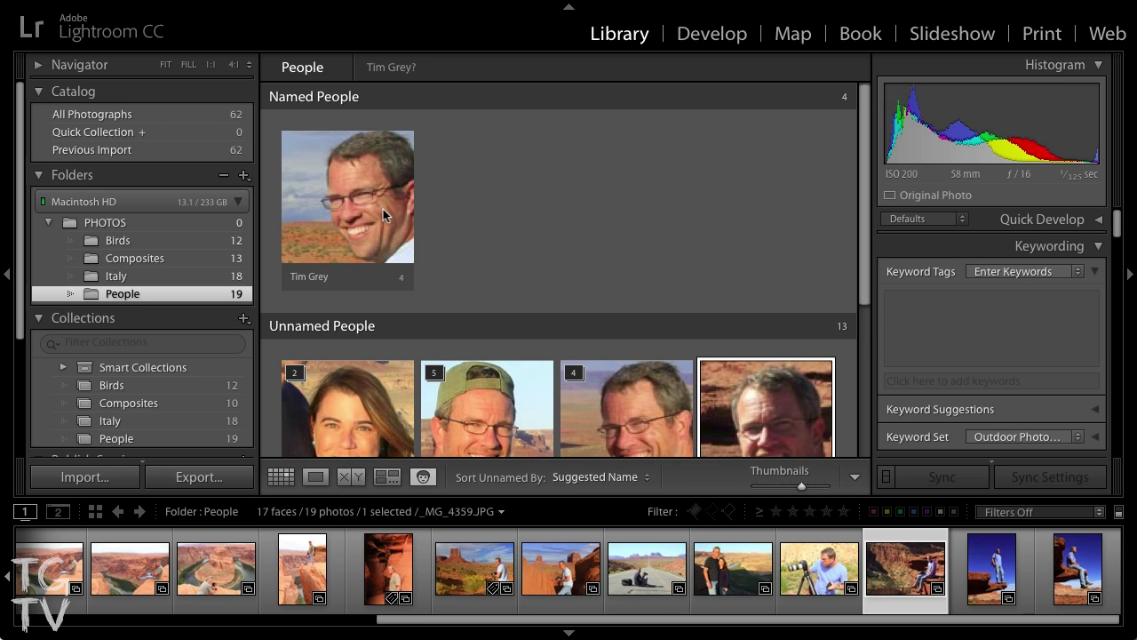
Name the first unnamed face 'Renee'
scroll(513, 212, down, 3)
mouse_move(351, 346)
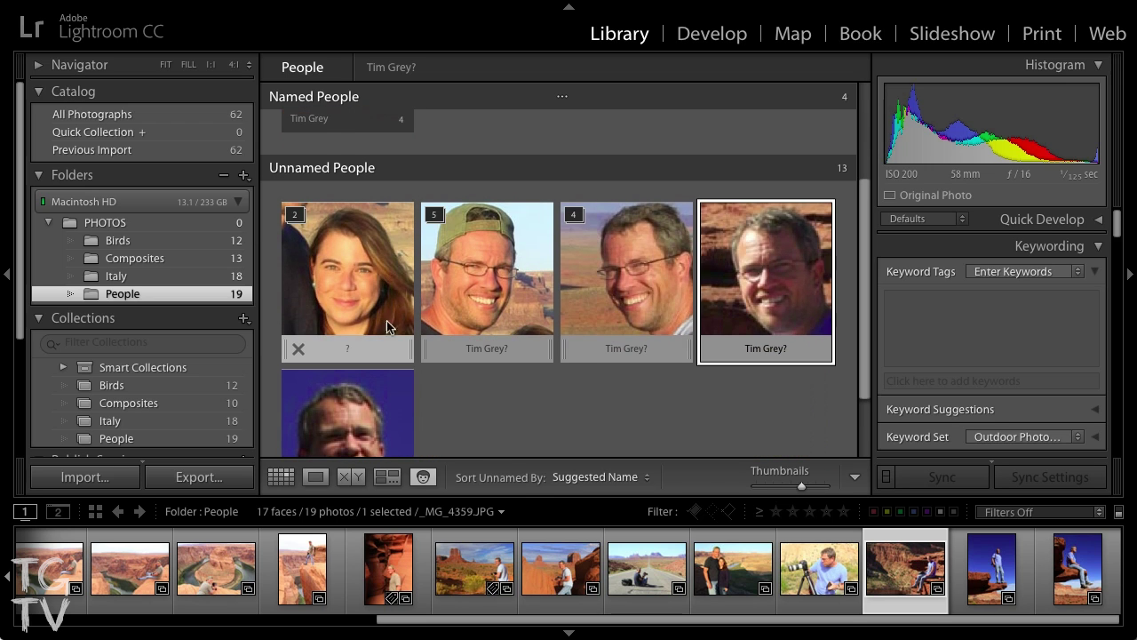
click(351, 348)
text(Renee)
key(Return)
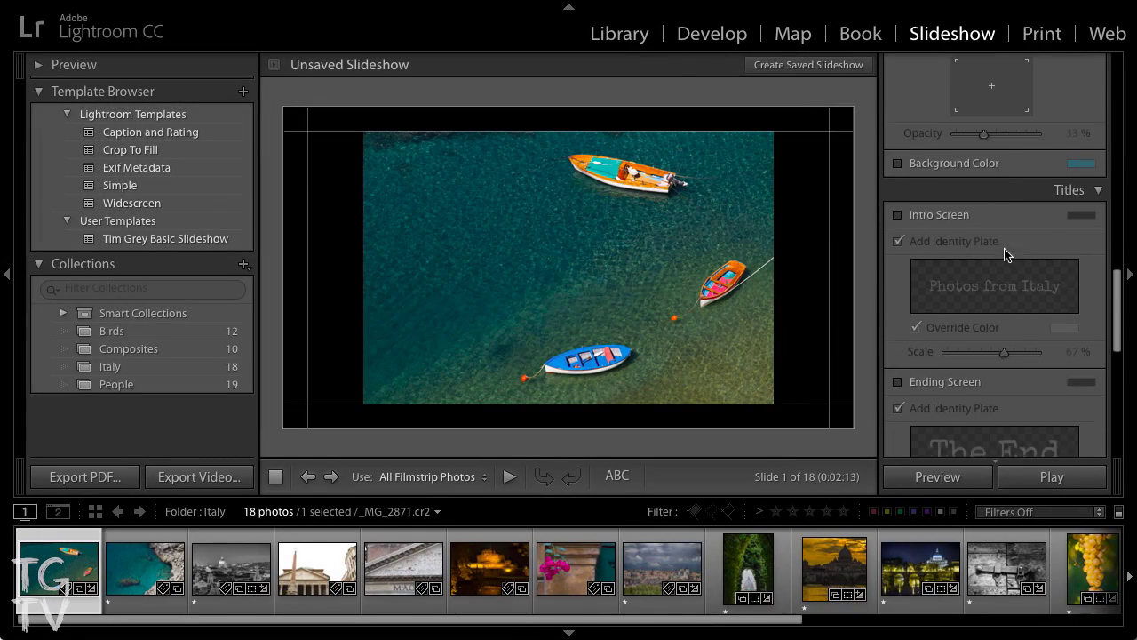
scroll(1004, 248, down, 10)
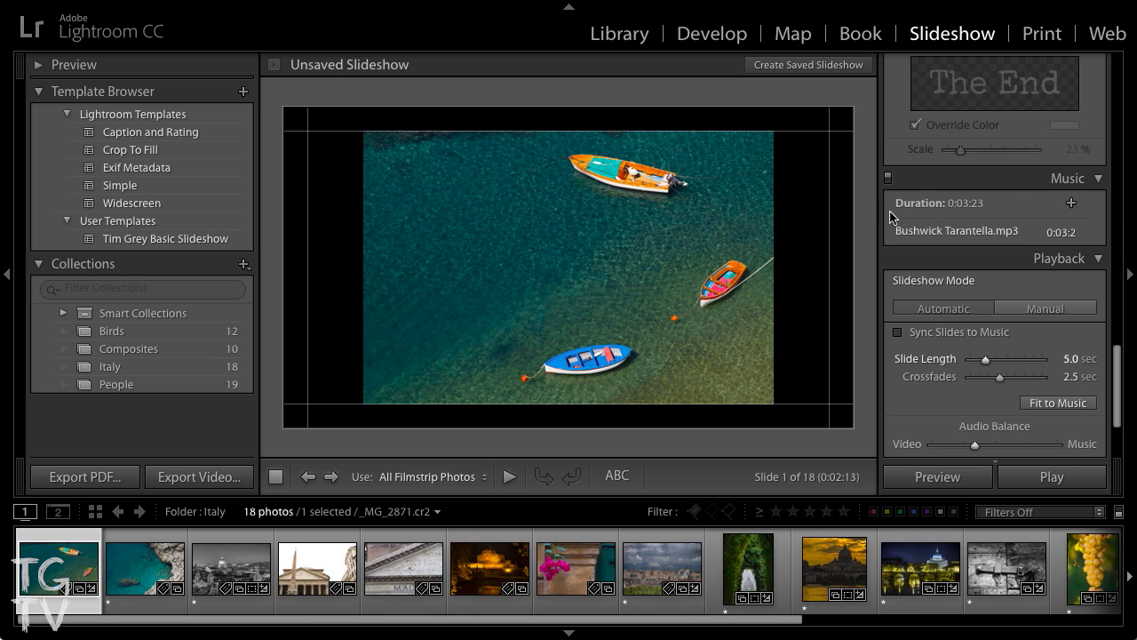
Turn the slideshow music off and back on in the Playback panel
click(887, 177)
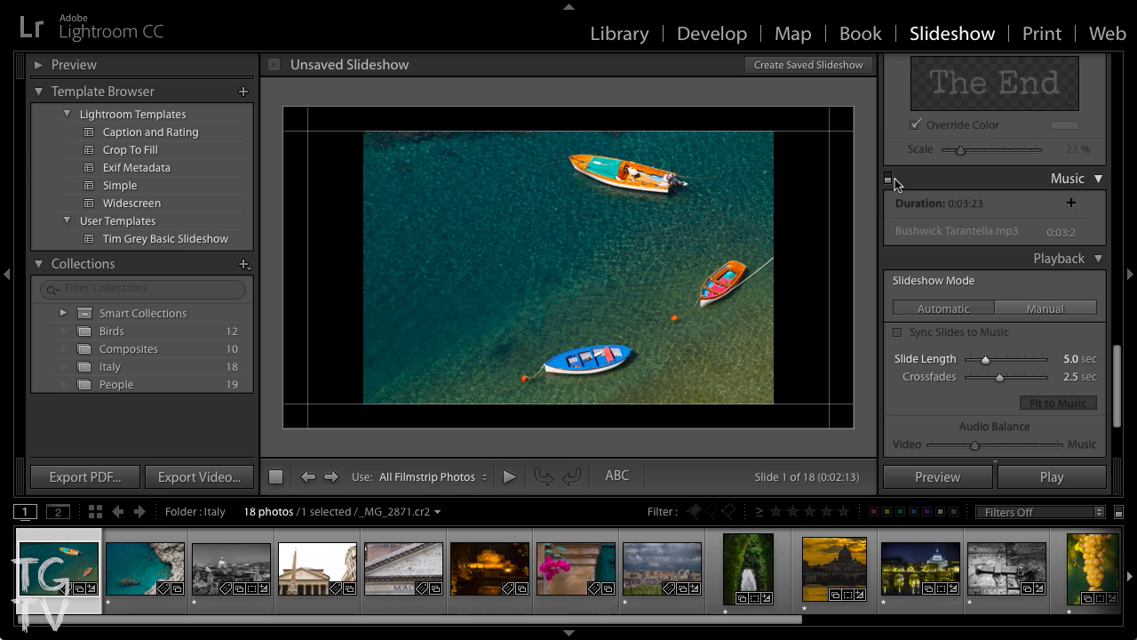
click(888, 178)
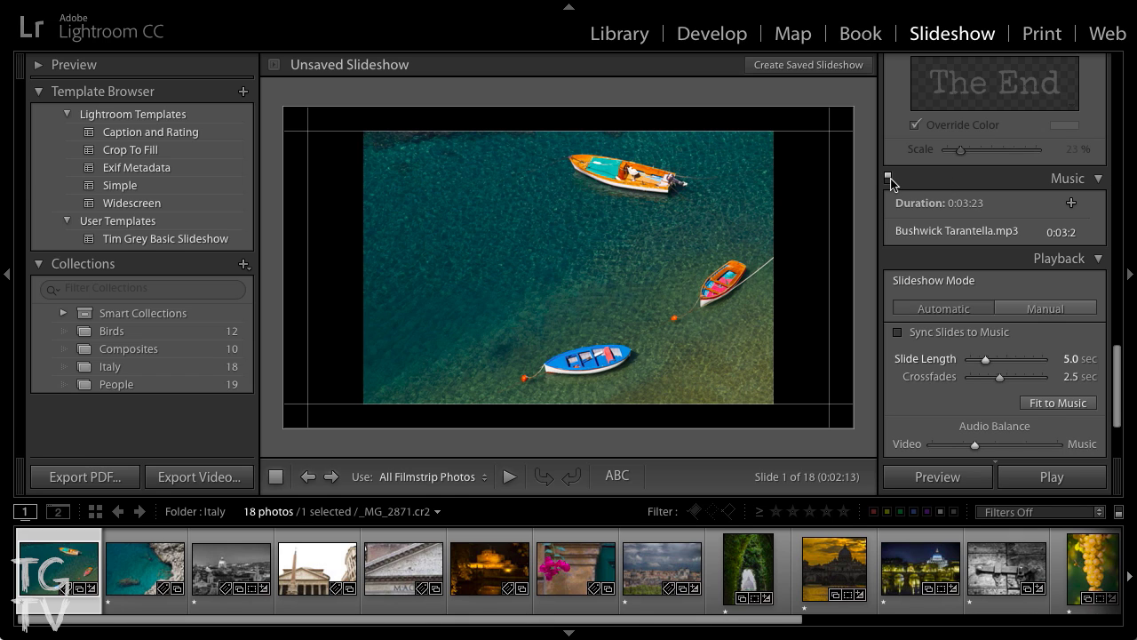
scroll(975, 216, down, 3)
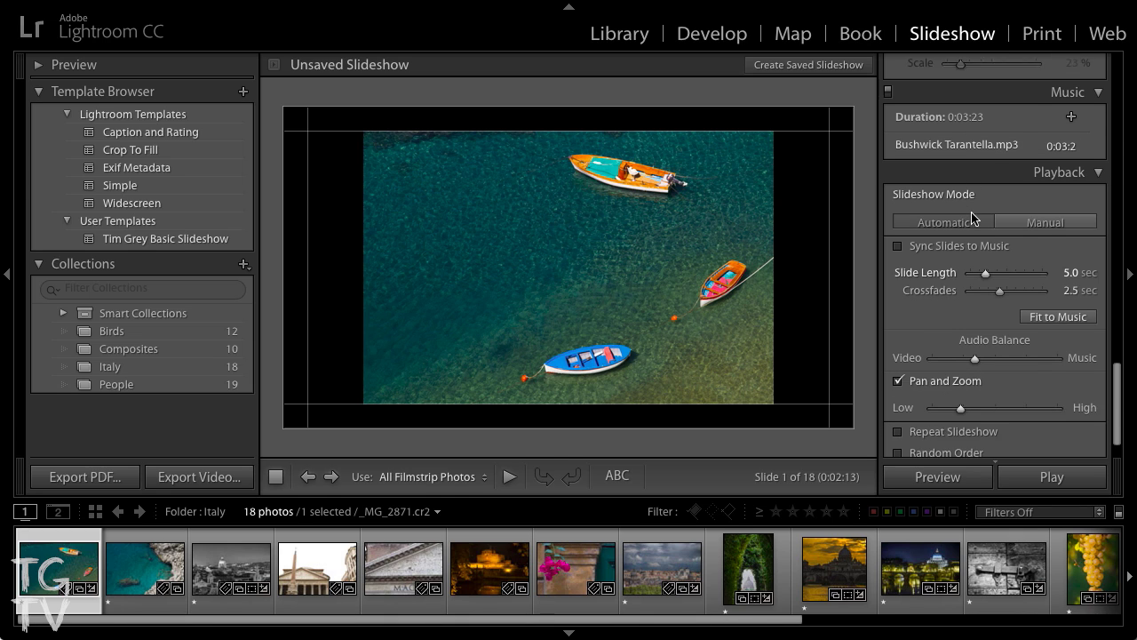
scroll(974, 216, down, 1)
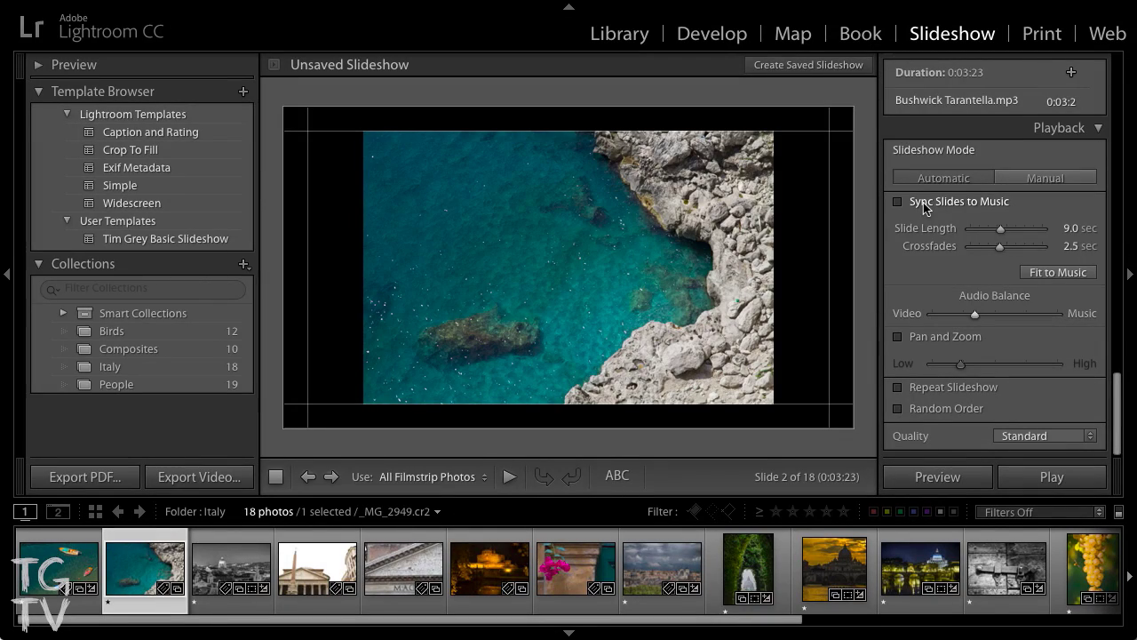
Time the slides to the music, play the slideshow, and review the Quality choices
click(923, 203)
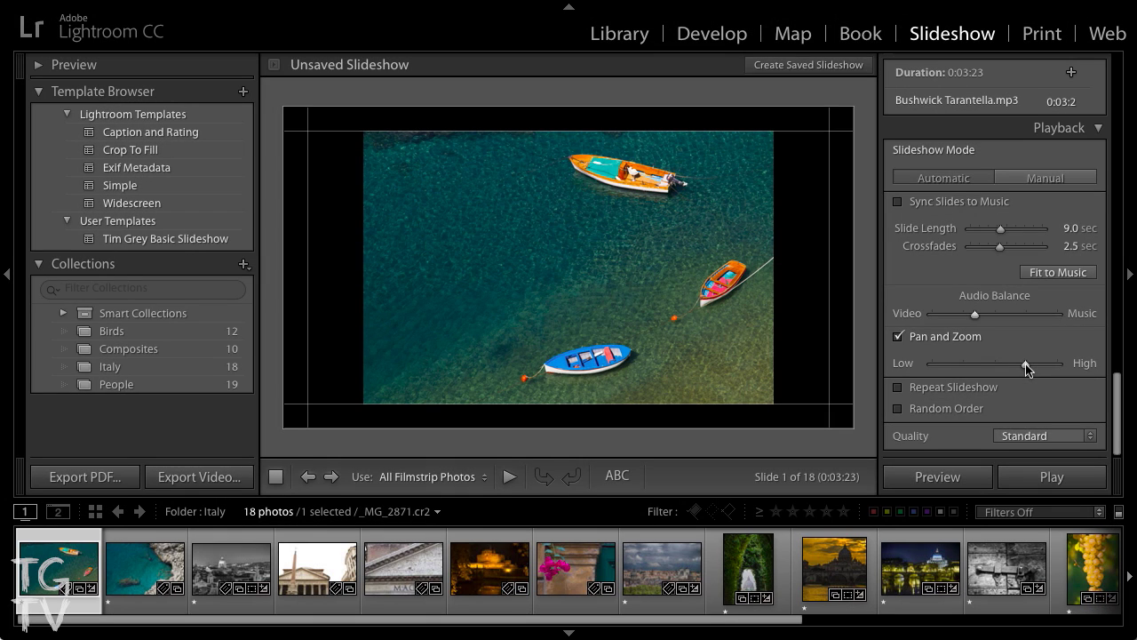
click(1046, 479)
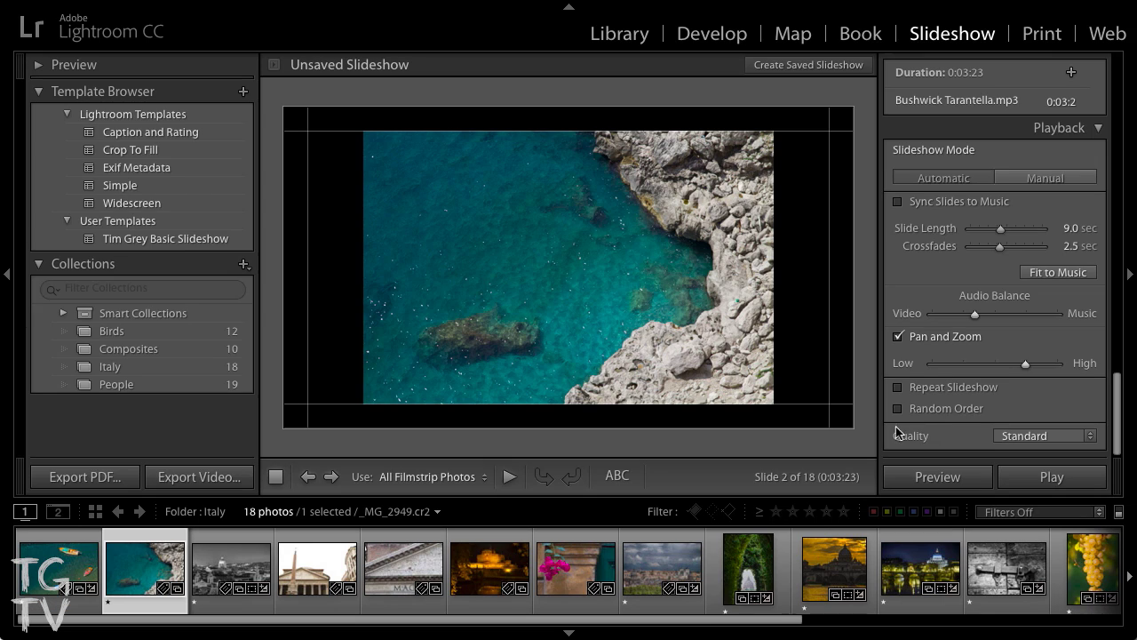
click(1061, 437)
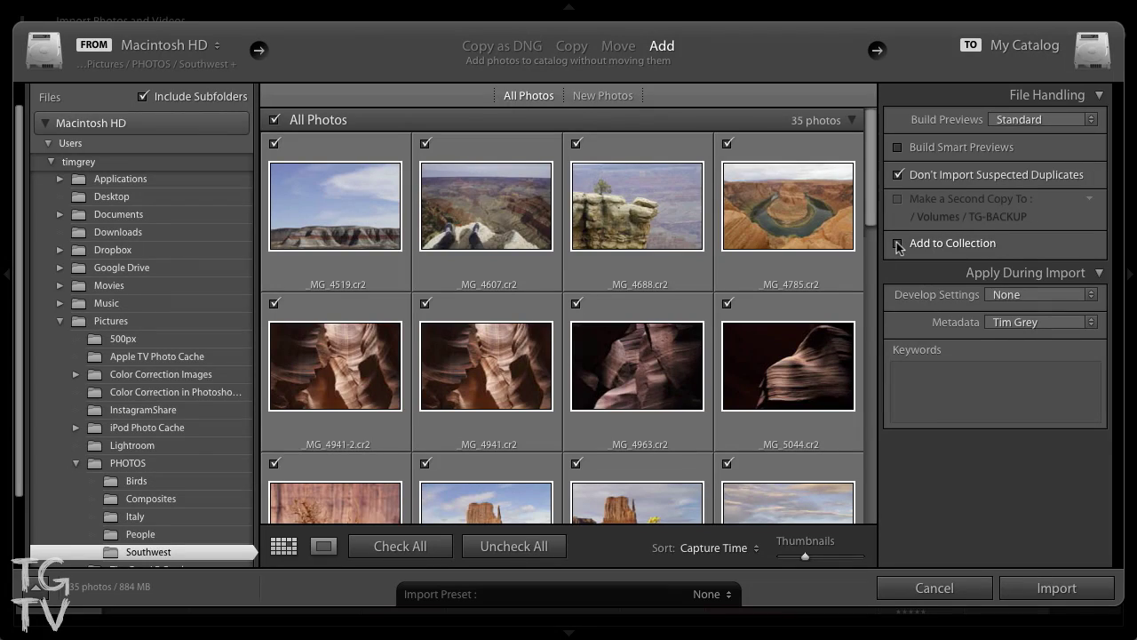
Enable Add to Collection and create a new collection named 'Southwest' for the import
click(898, 245)
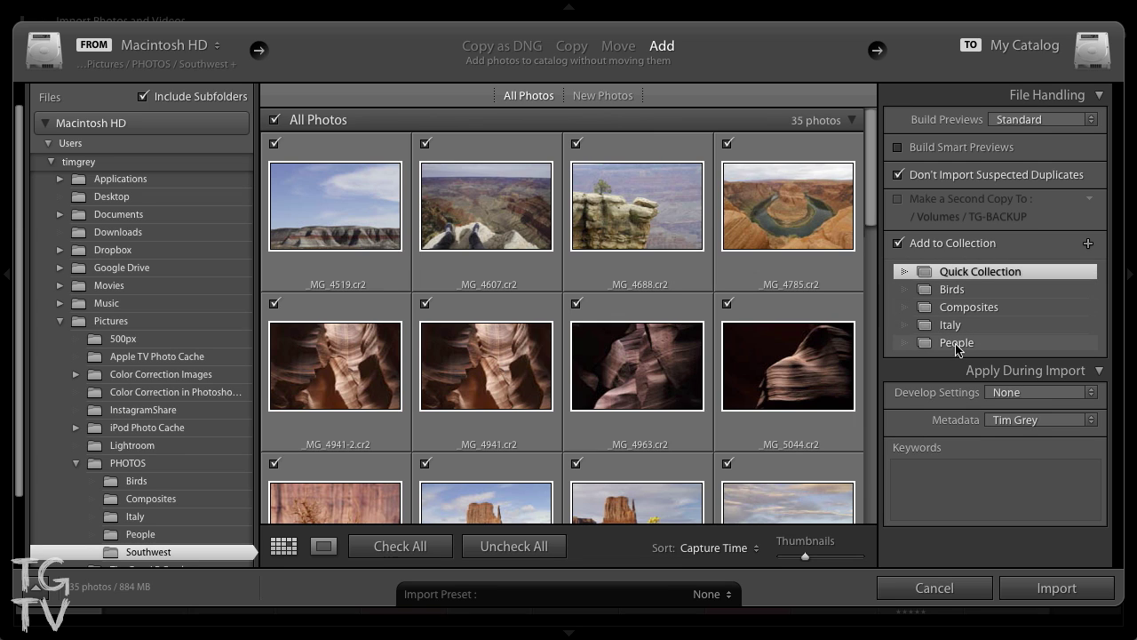
click(1088, 244)
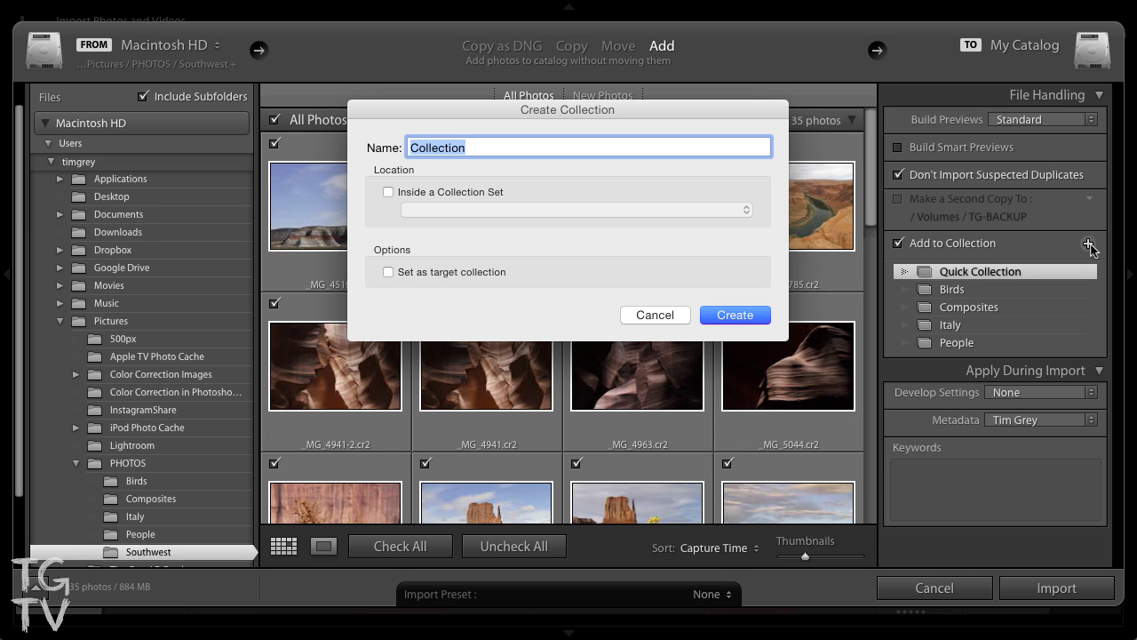
text(Southwest)
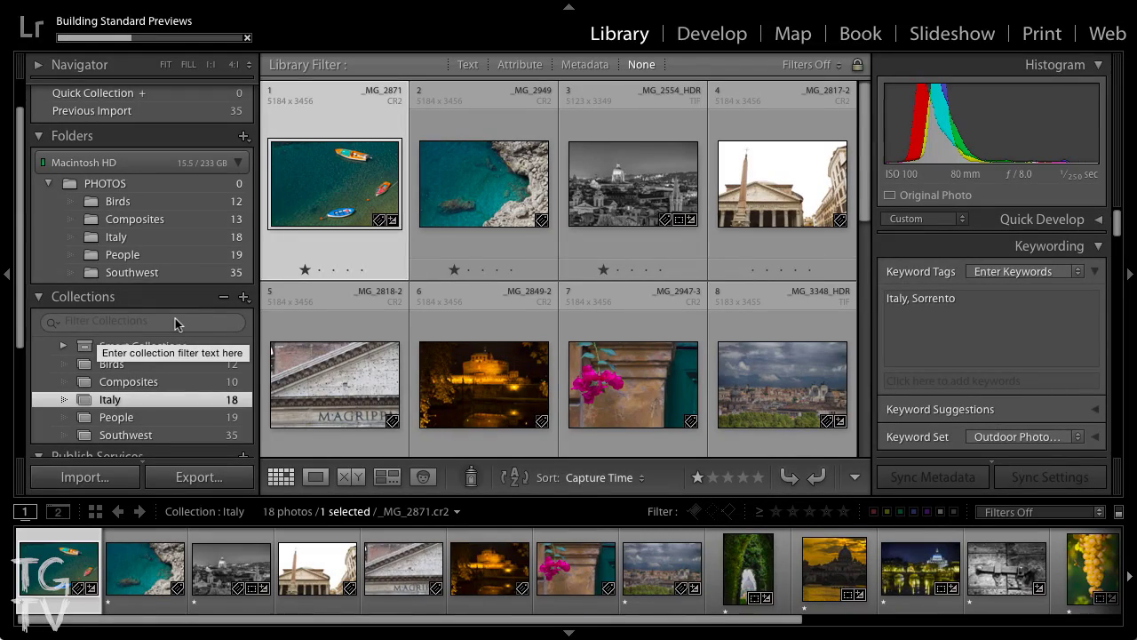
Check the Collections + options, then filter the collections list by typing 'sou'
click(244, 297)
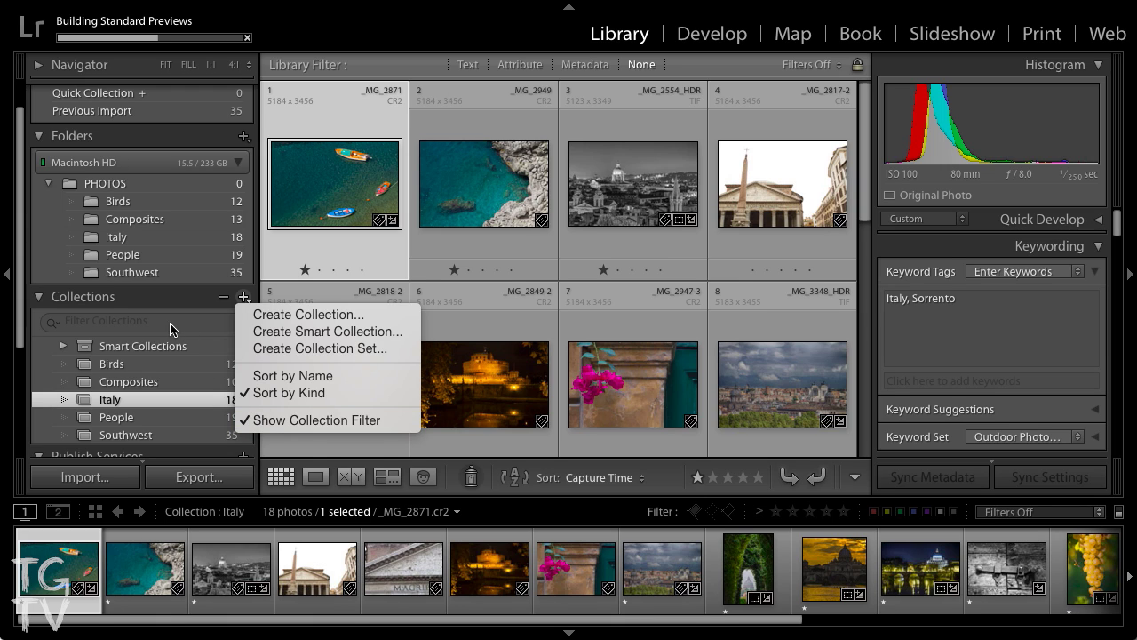
click(169, 328)
click(119, 324)
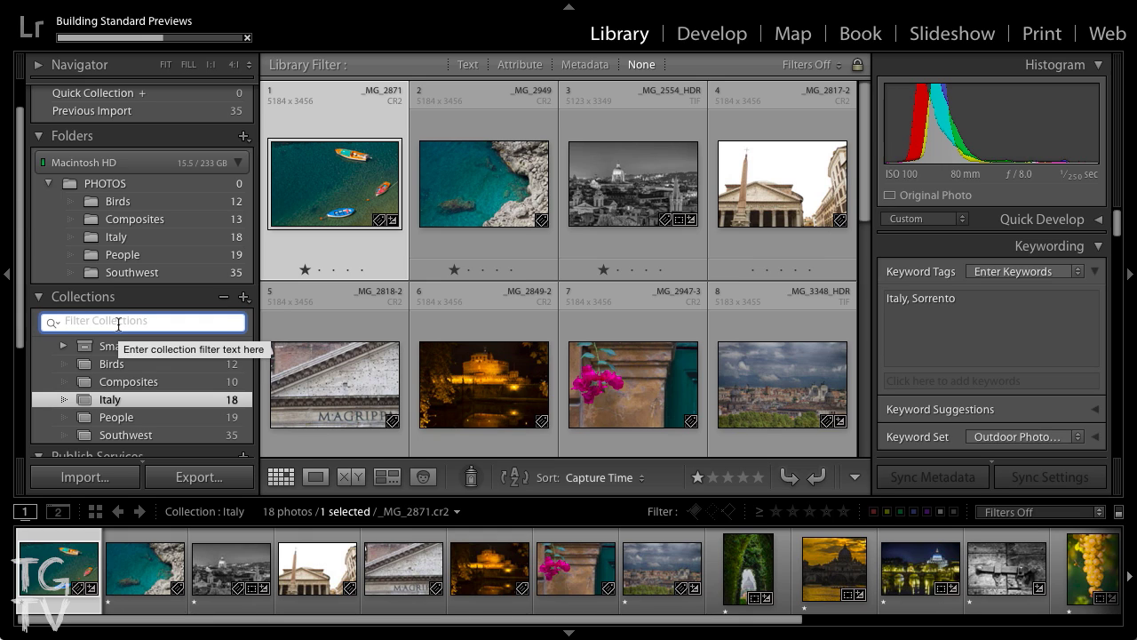
text(south)
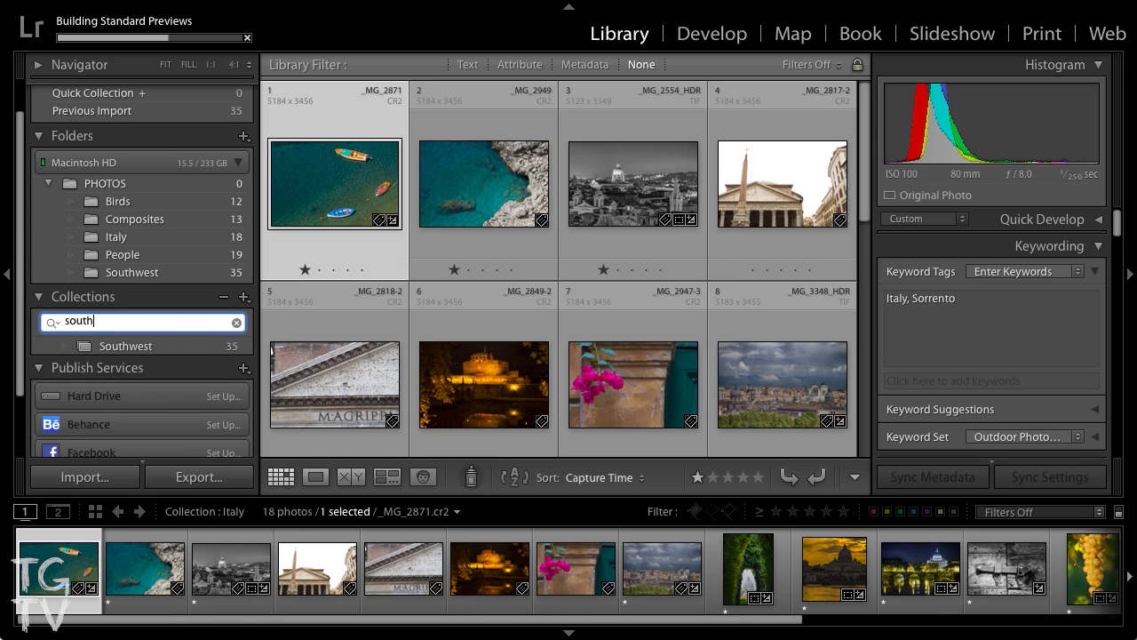